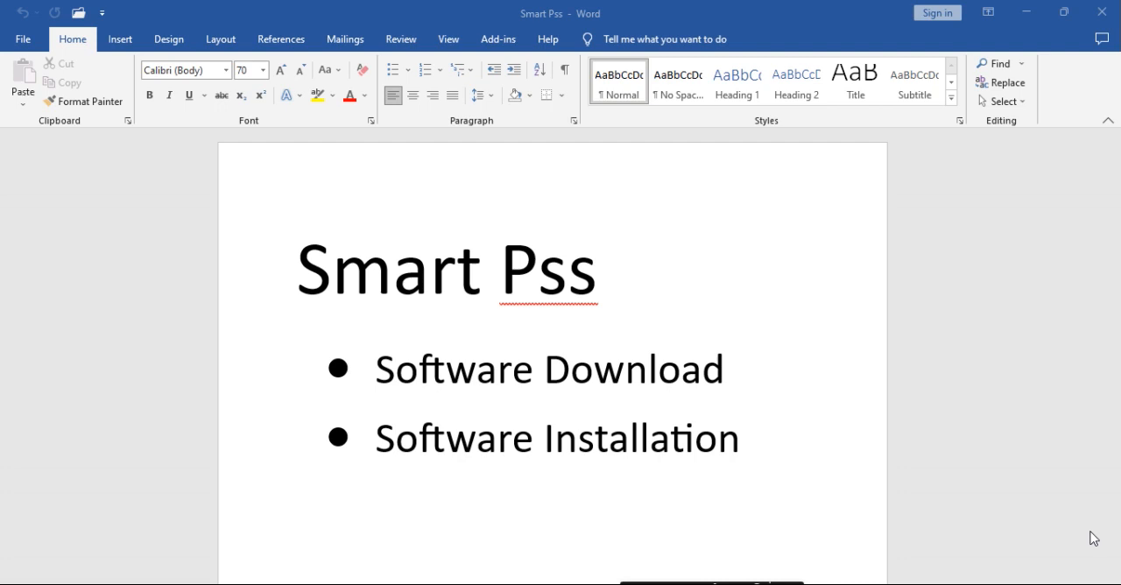
Minimize the document, switch to Google Chrome and search Google for "smart pss"
left_click(1025, 12)
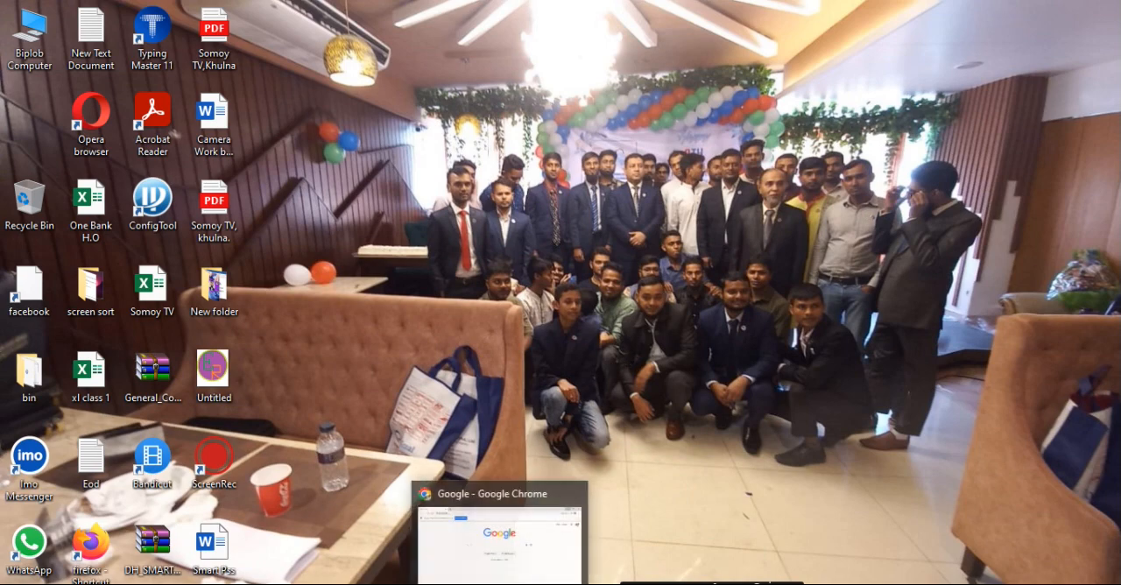
left_click(517, 560)
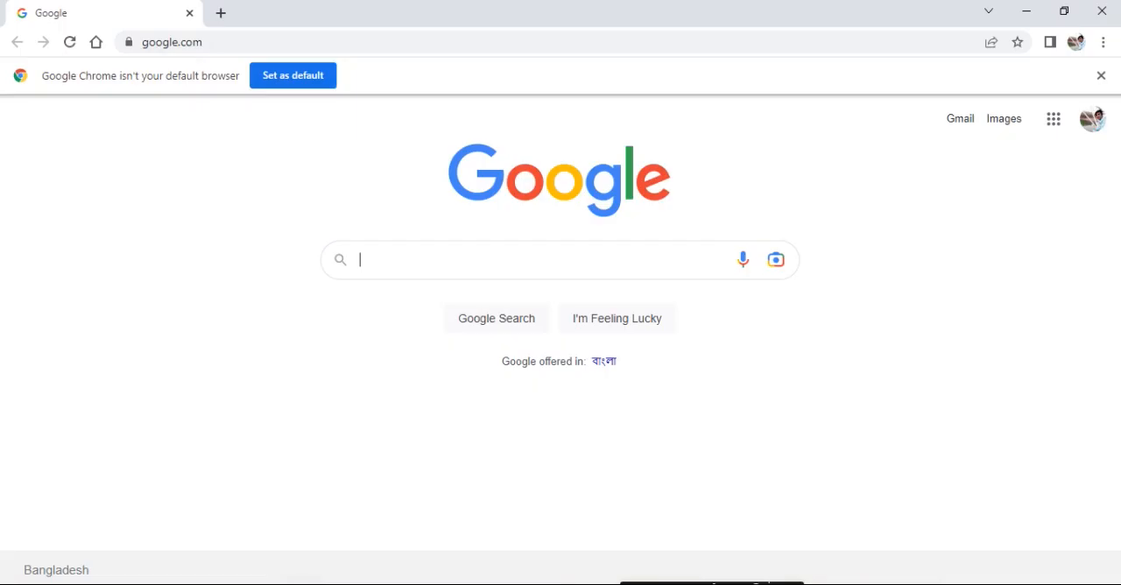
left_click(218, 40)
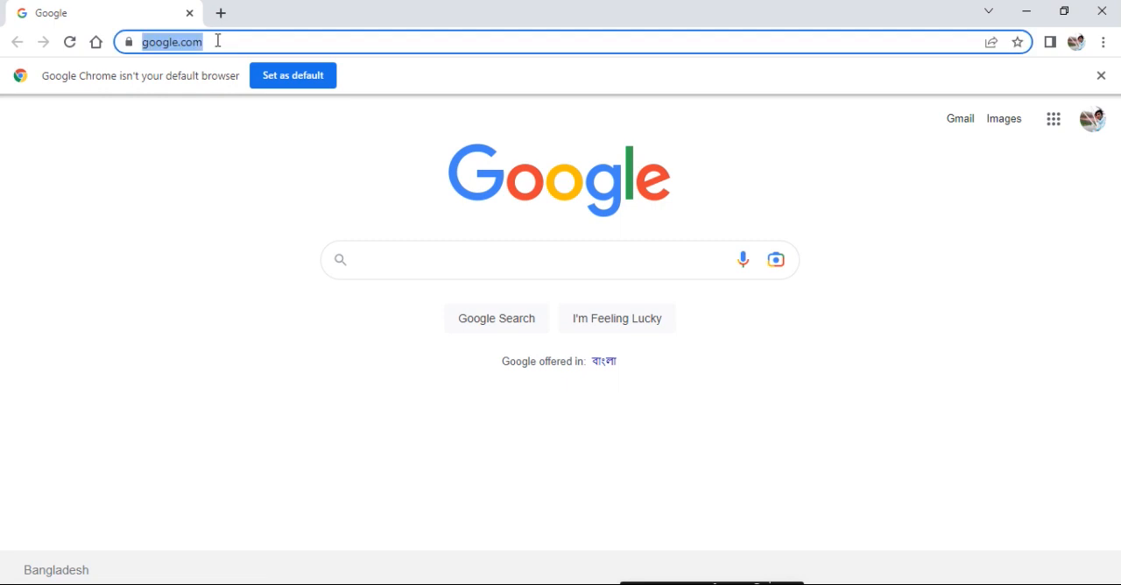
key("BackSpace")
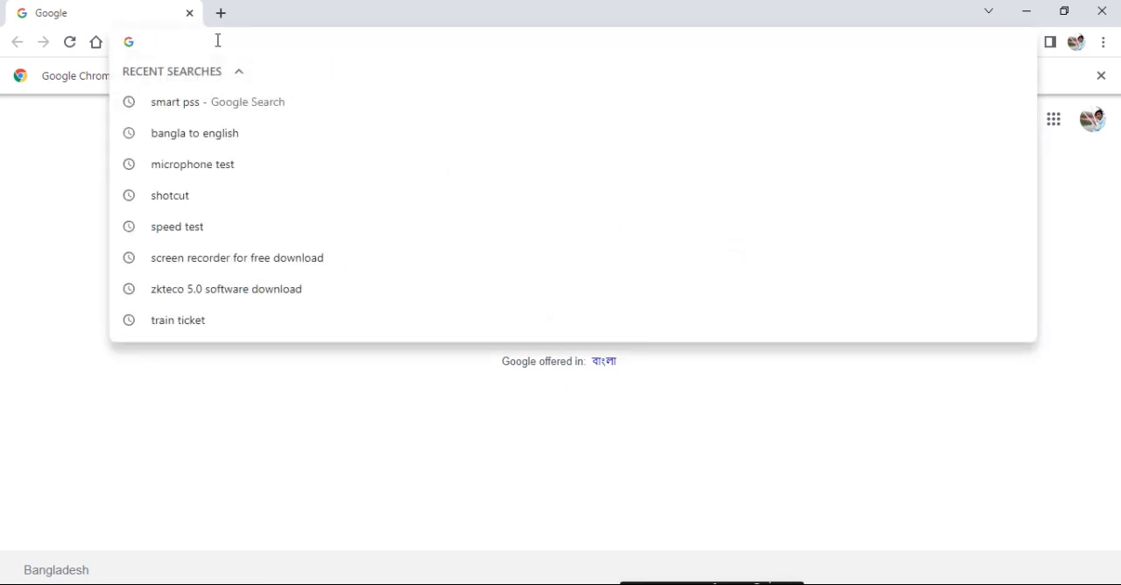
type("s")
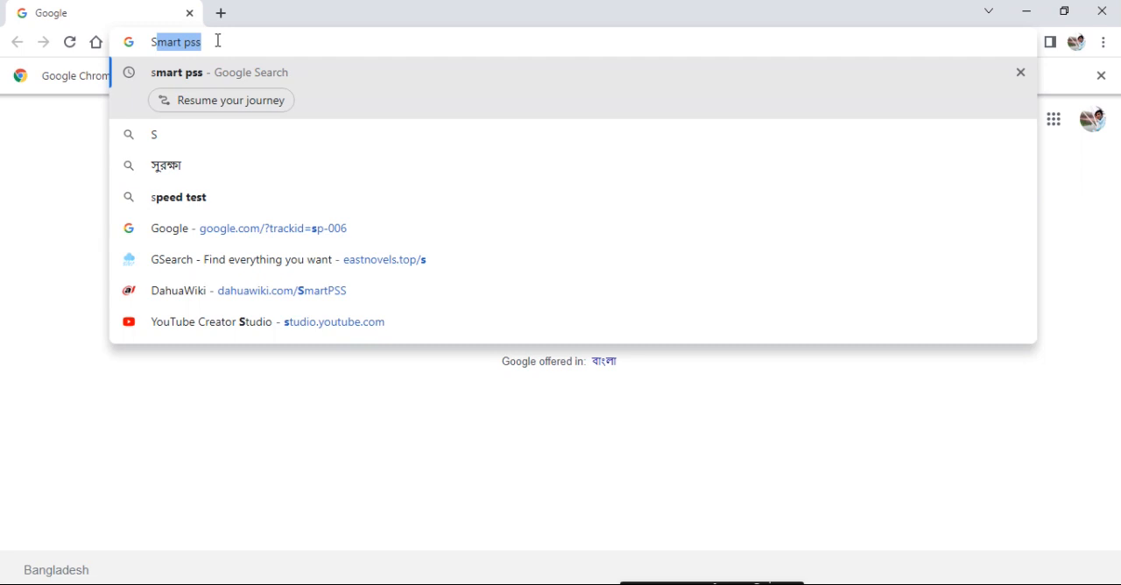
key("Right")
key("Return")
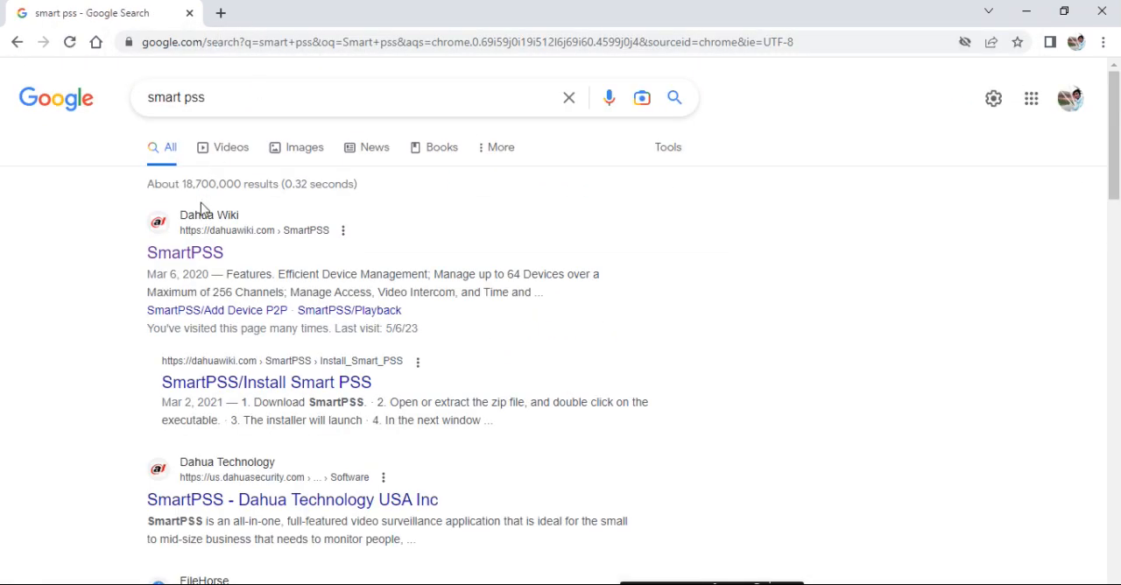
Start the Windows download of SmartPSS from the Dahua Wiki search result's page and pause it
left_click(203, 260)
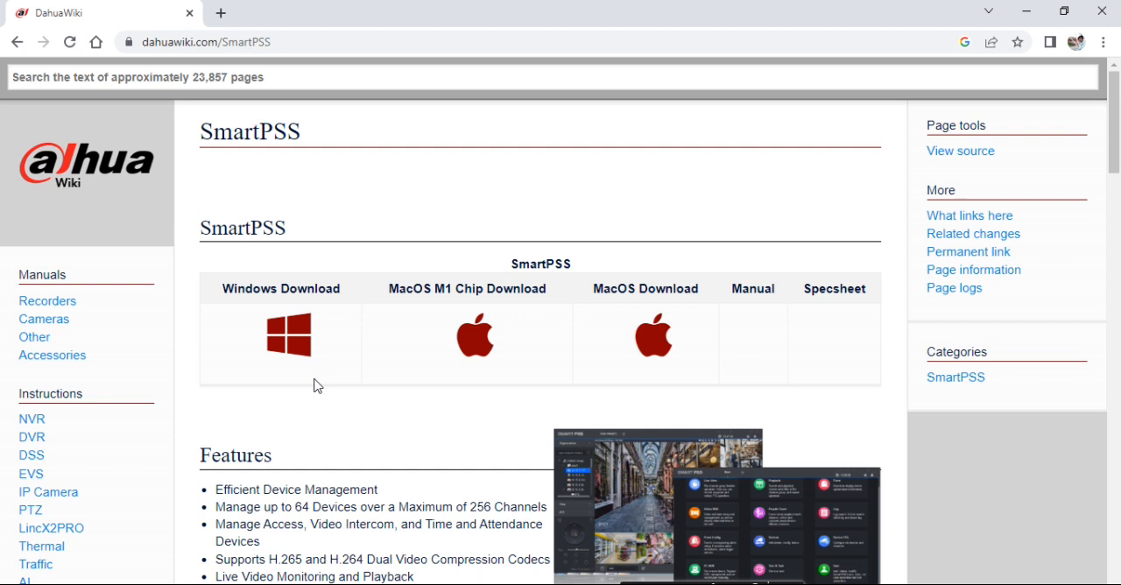
left_click(286, 343)
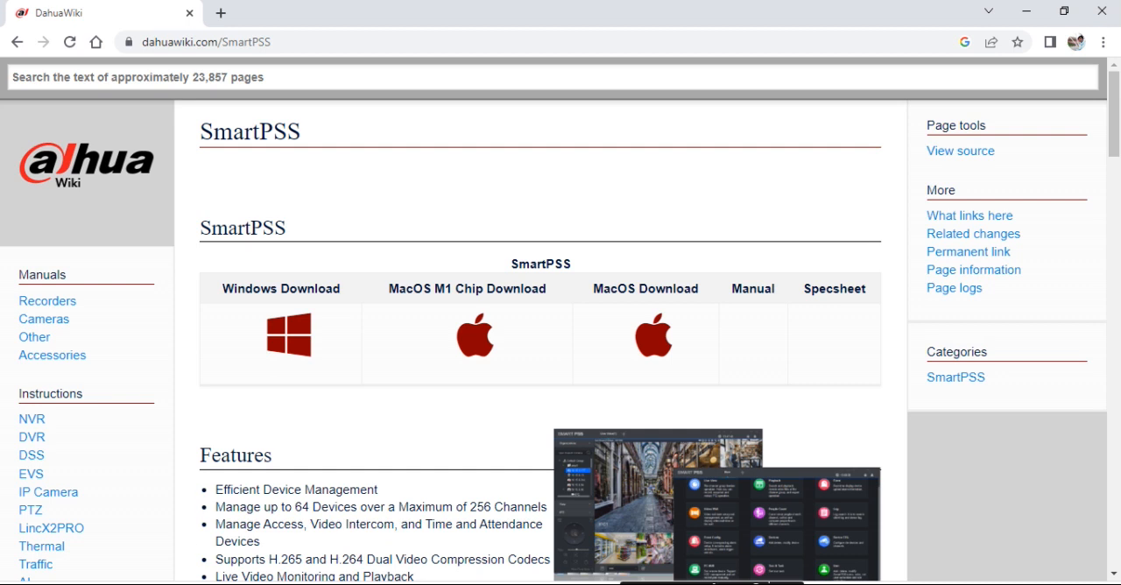
left_click(170, 583)
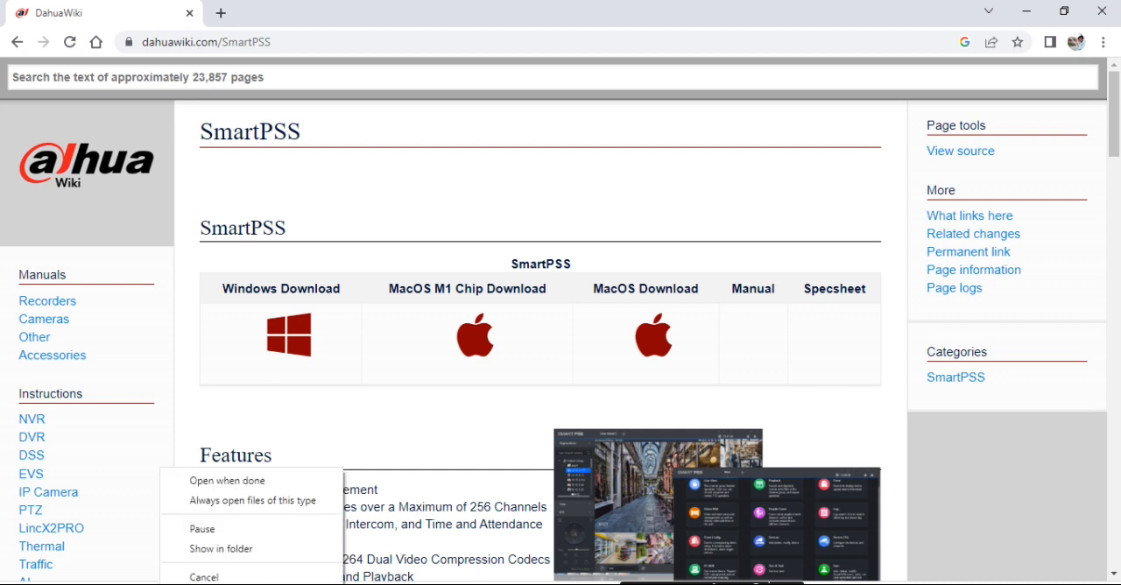
left_click(279, 531)
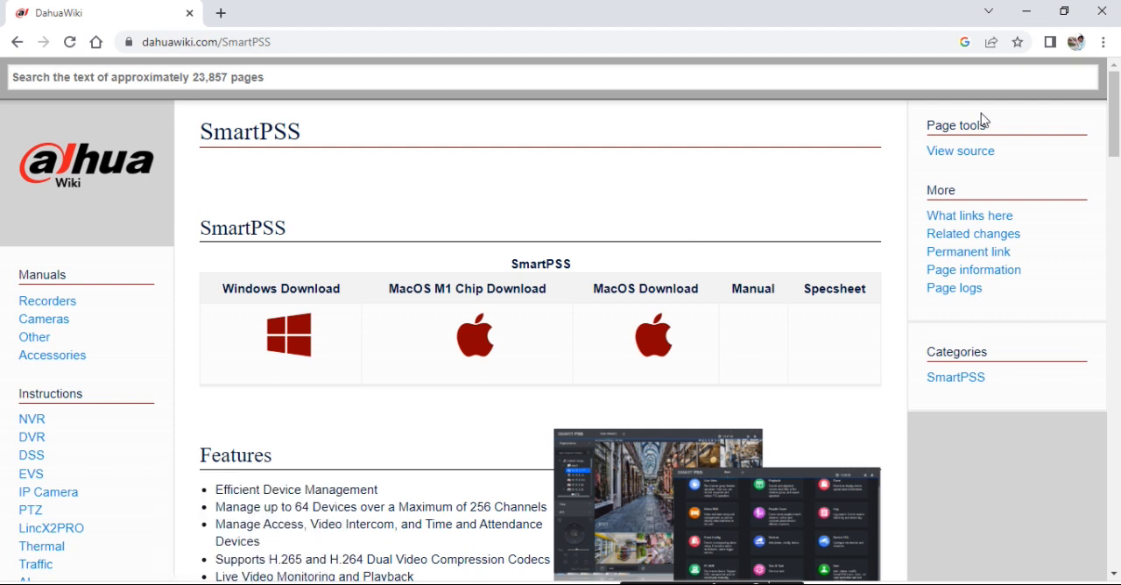
Launch the SmartPSS installer from yesterday's DH_SMARTPSS-Win64 ZIP archive in the Downloads folder, dismissing the WinRAR licence notice
left_click(1026, 12)
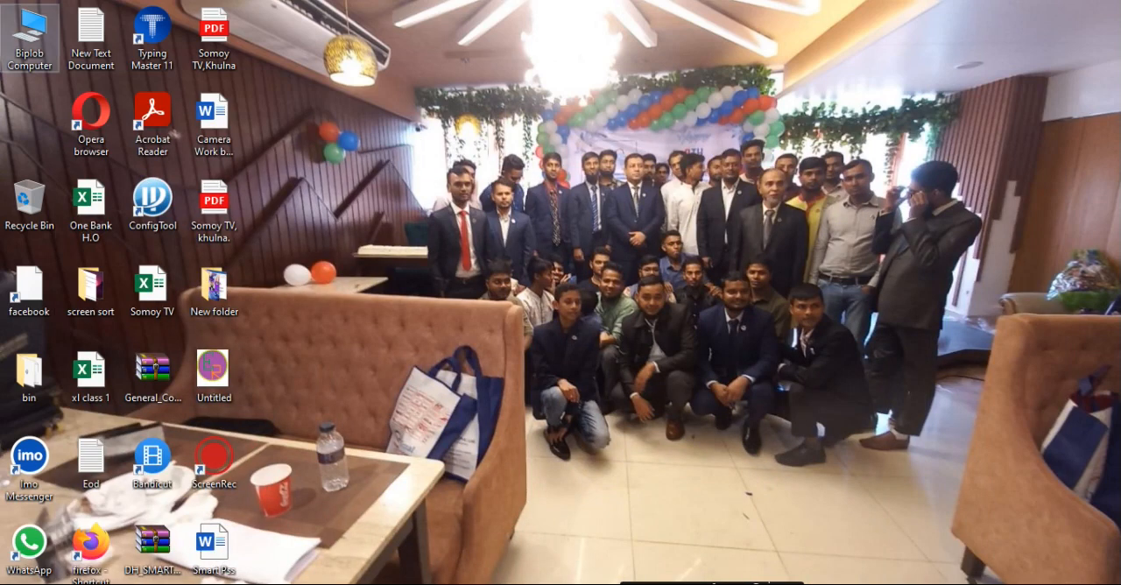
double_click(3, 30)
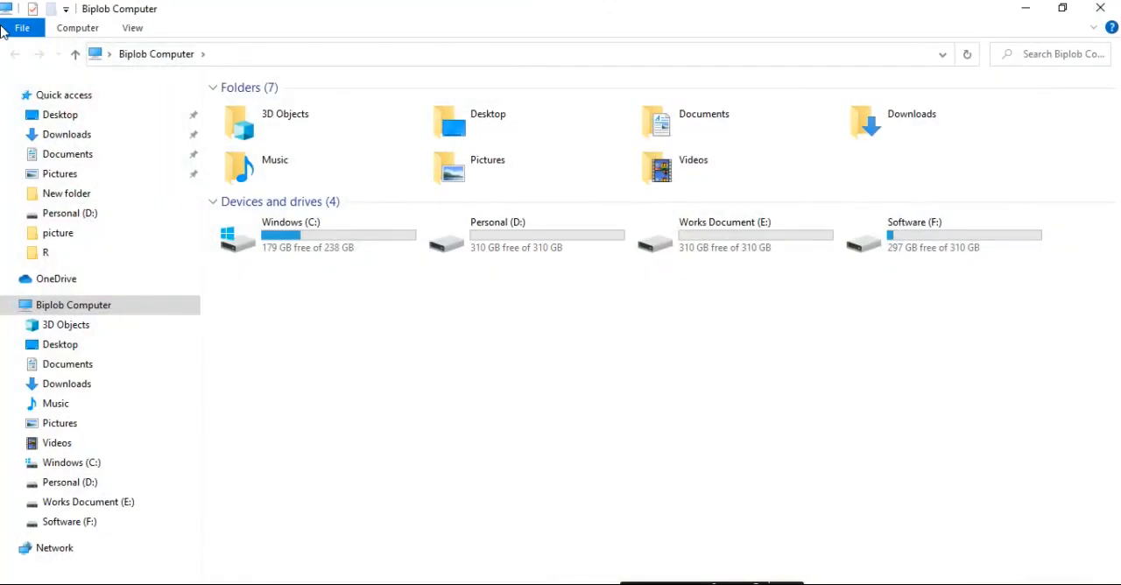
left_click(95, 138)
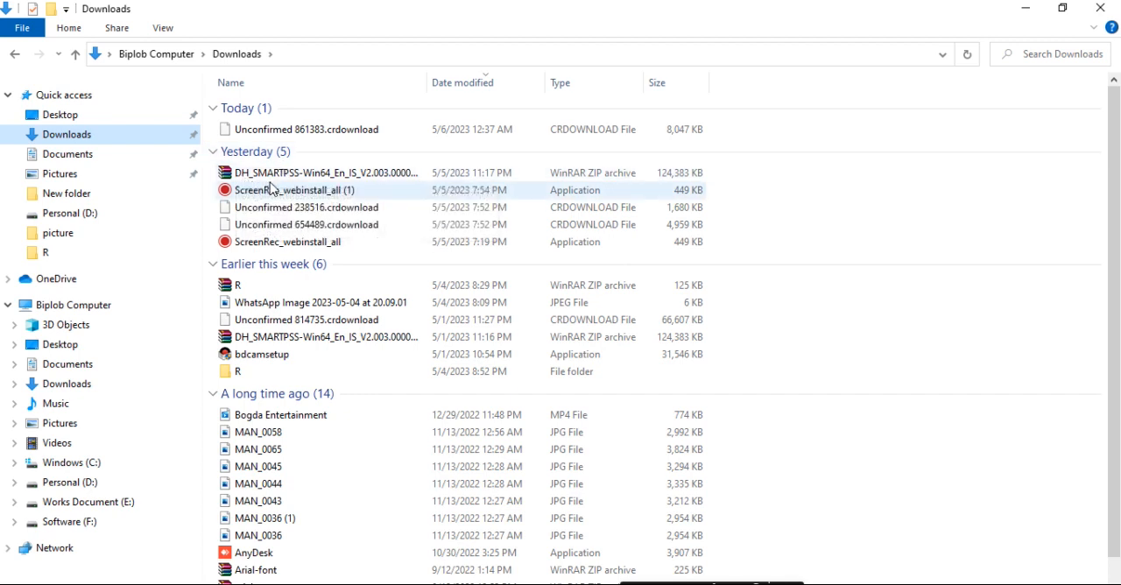
double_click(348, 176)
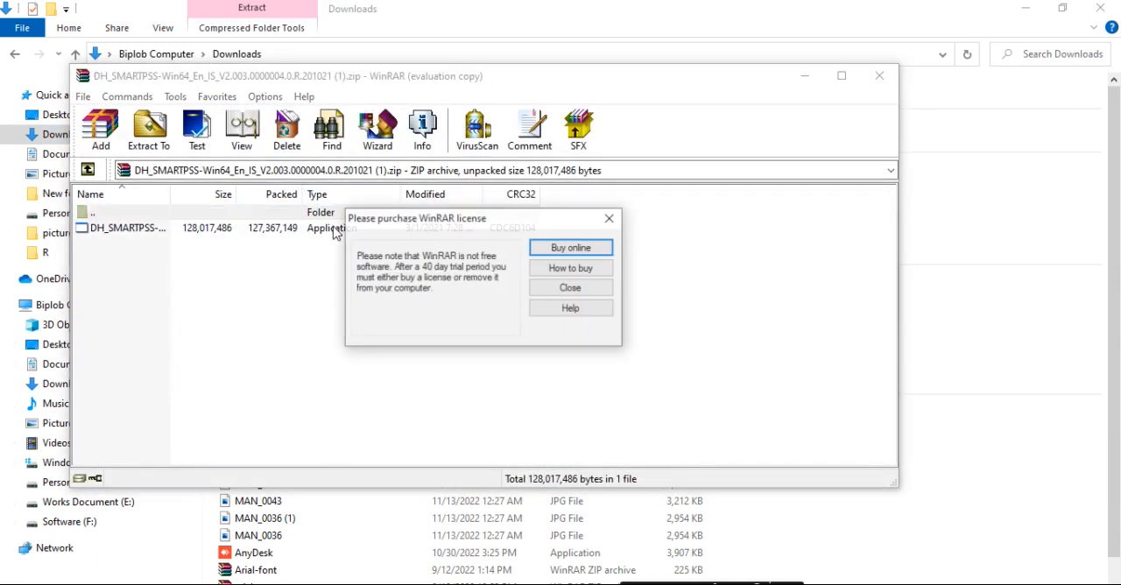
left_click(561, 288)
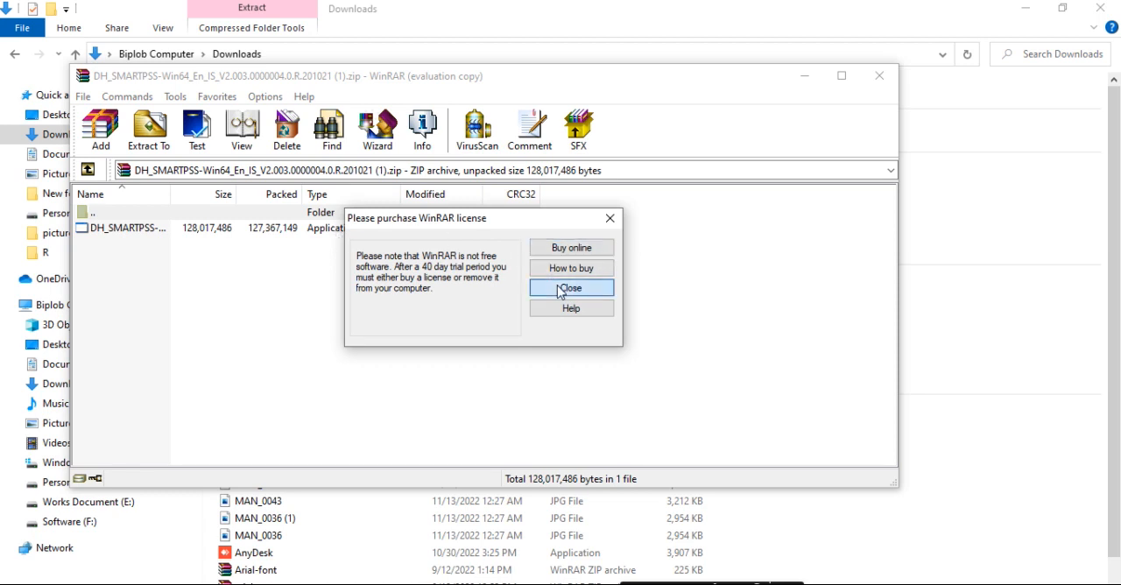
double_click(294, 229)
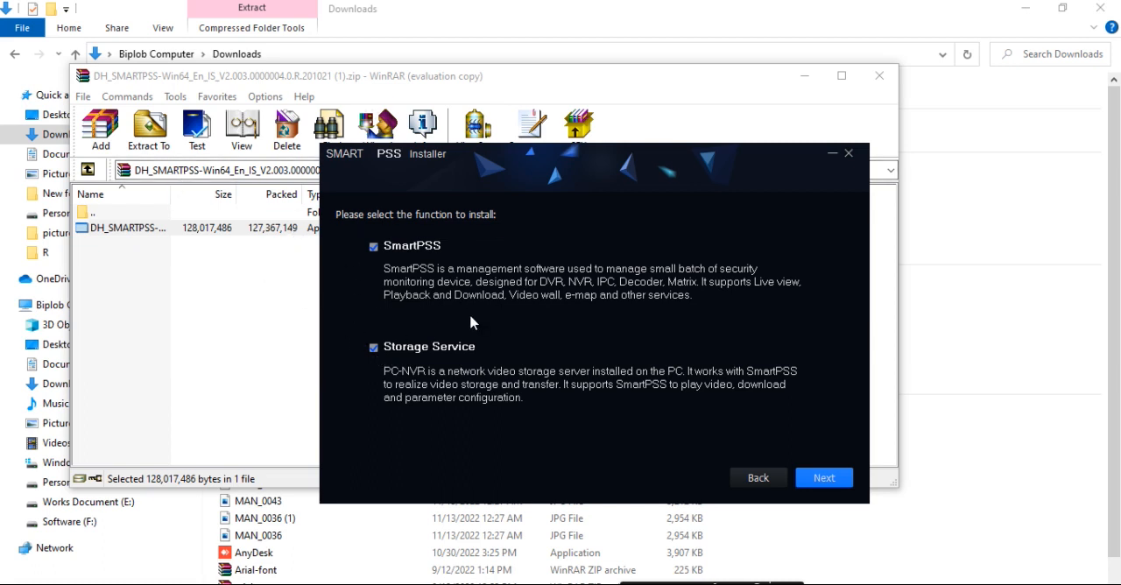
Install SmartPSS without the Storage Service in C:\Program Files\Smart Professional Surveillance System, with shortcuts generated, and finish the installer
left_click(374, 348)
left_click(824, 478)
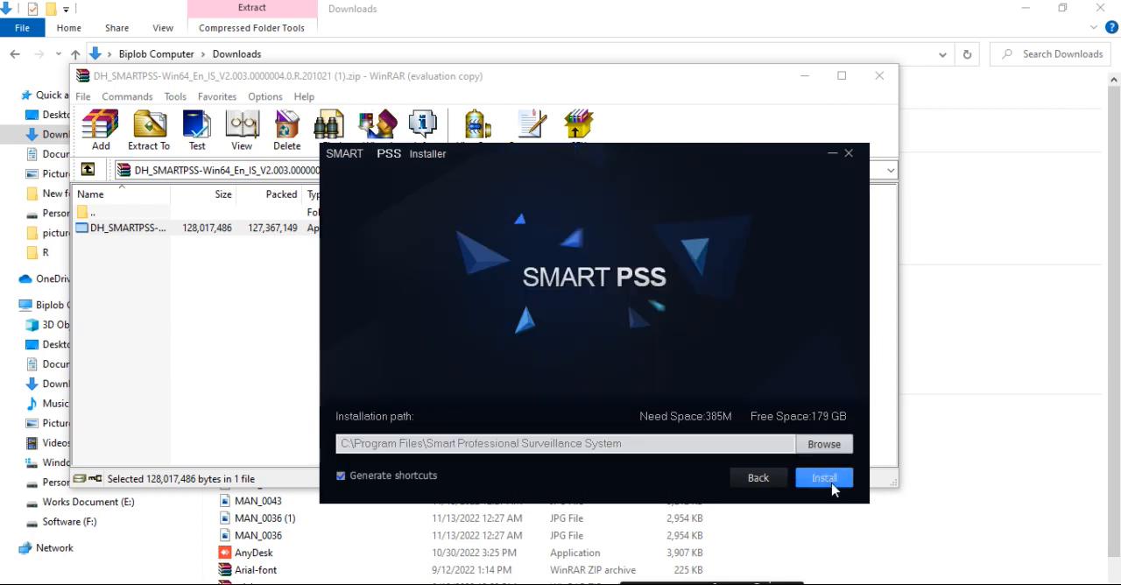
left_click(831, 486)
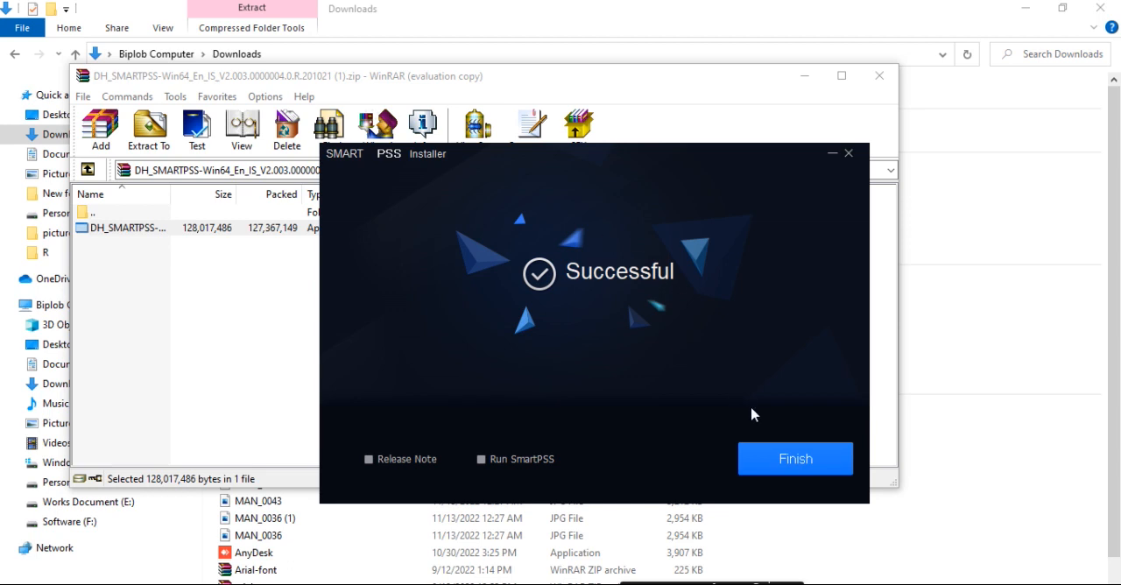
left_click(793, 469)
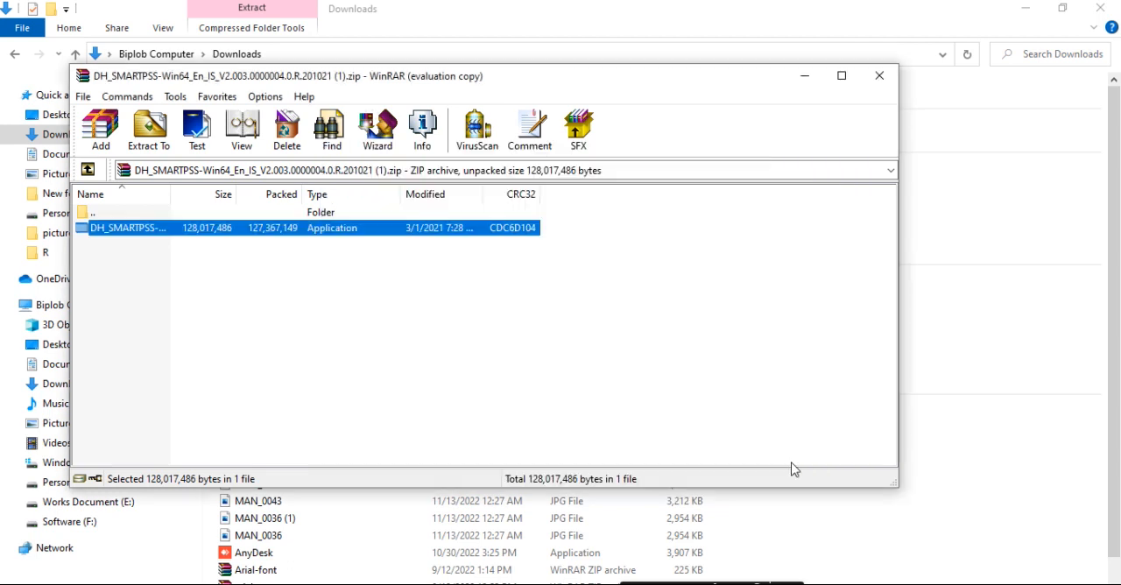
Close the archive and Downloads windows and move the SmartPSS desktop shortcut to a free spot apart from the other icons
left_click(880, 76)
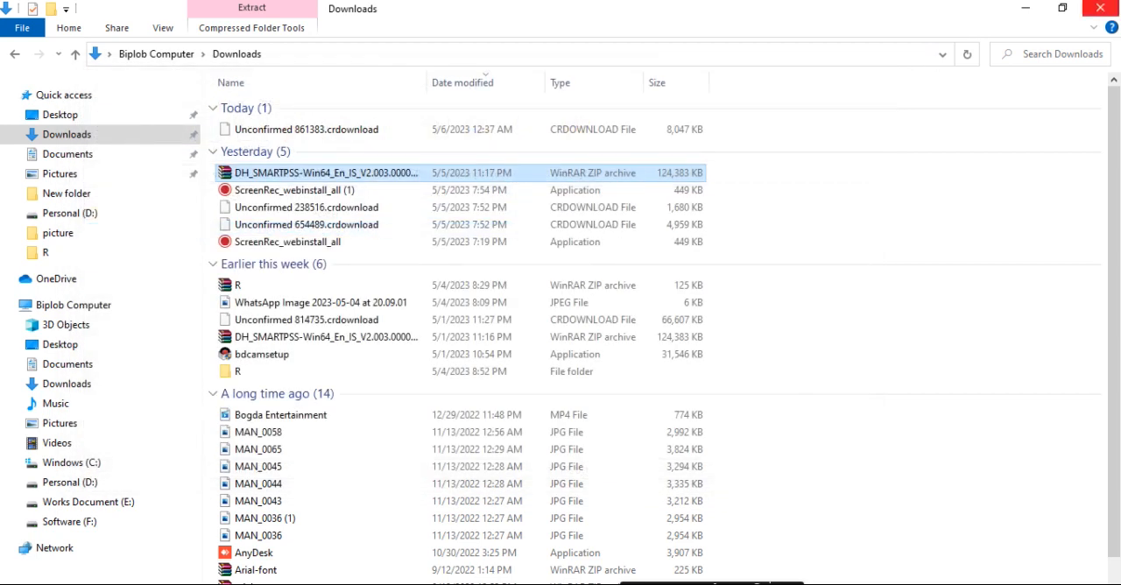
left_click(1100, 8)
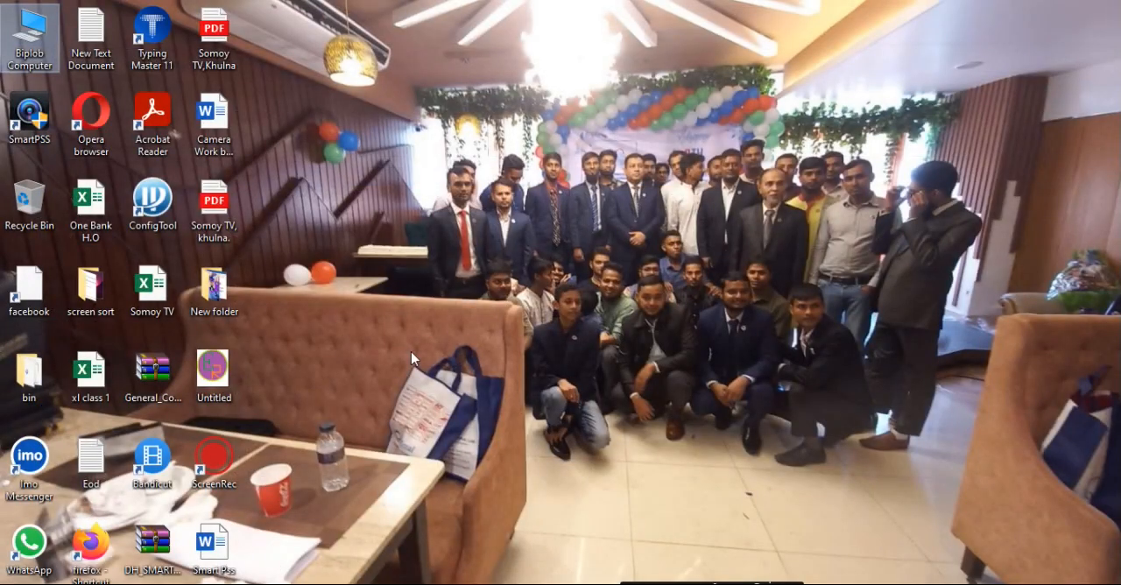
left_click_drag(35, 124, 398, 65)
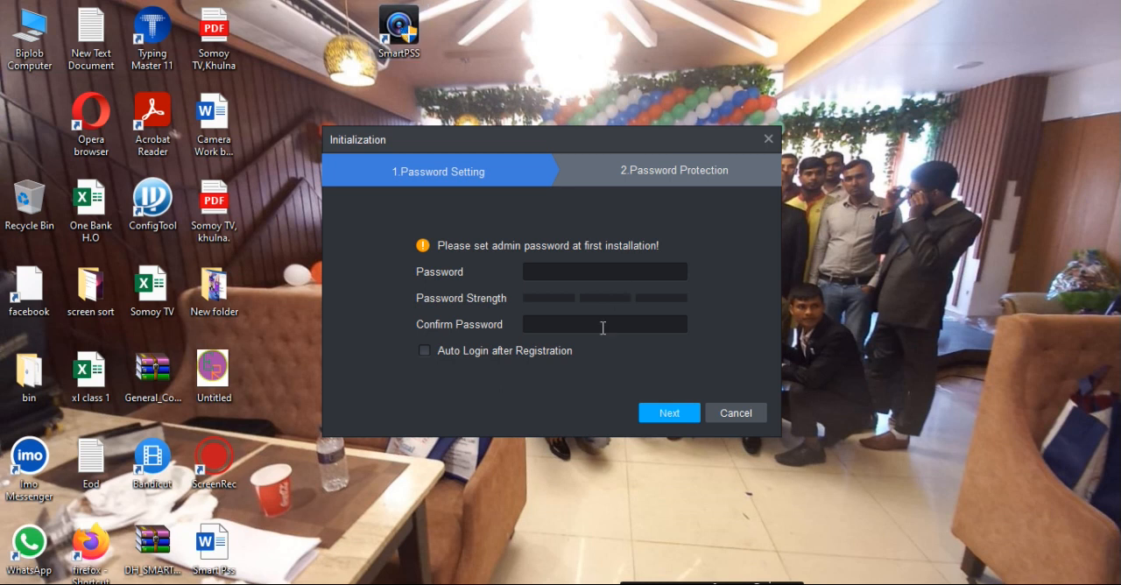
Enter and confirm the admin password in the SmartPSS initialization, enable Auto Login after Registration and continue to Password Protection
left_click(562, 271)
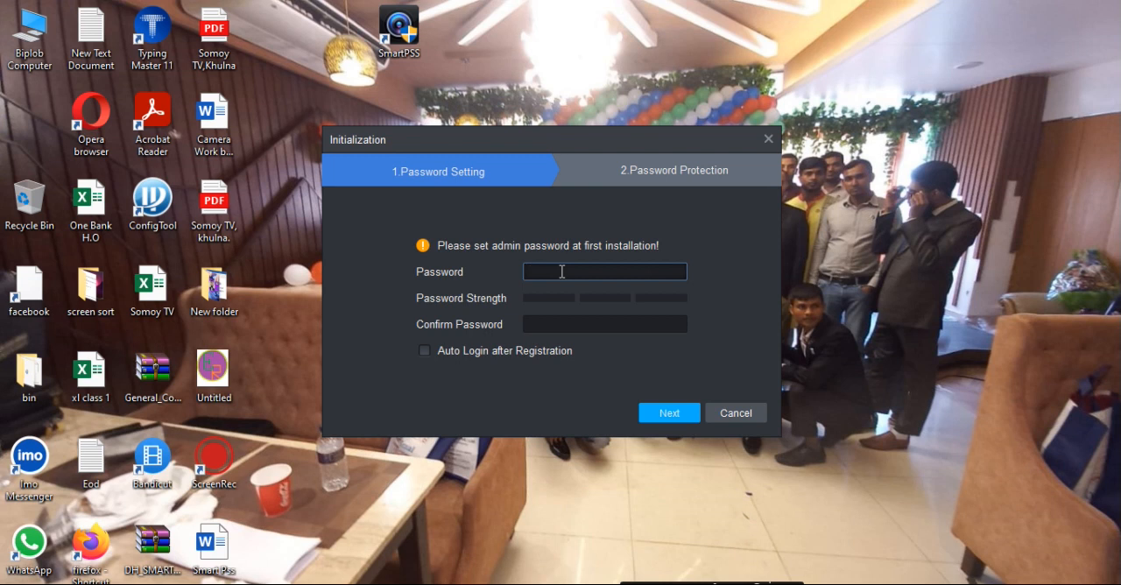
type("admin1234")
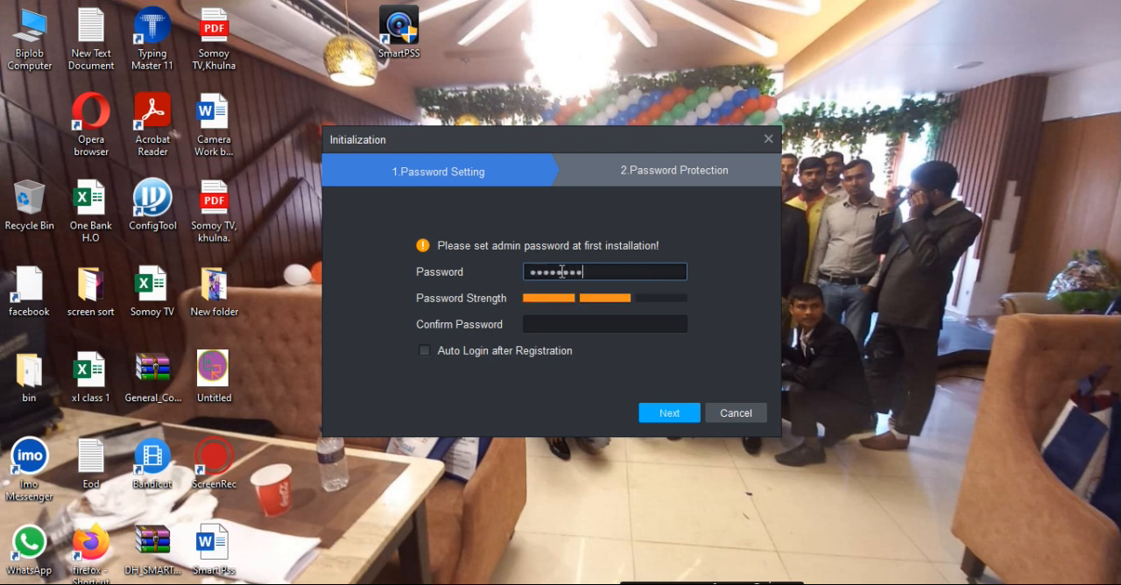
left_click(562, 323)
type("adm")
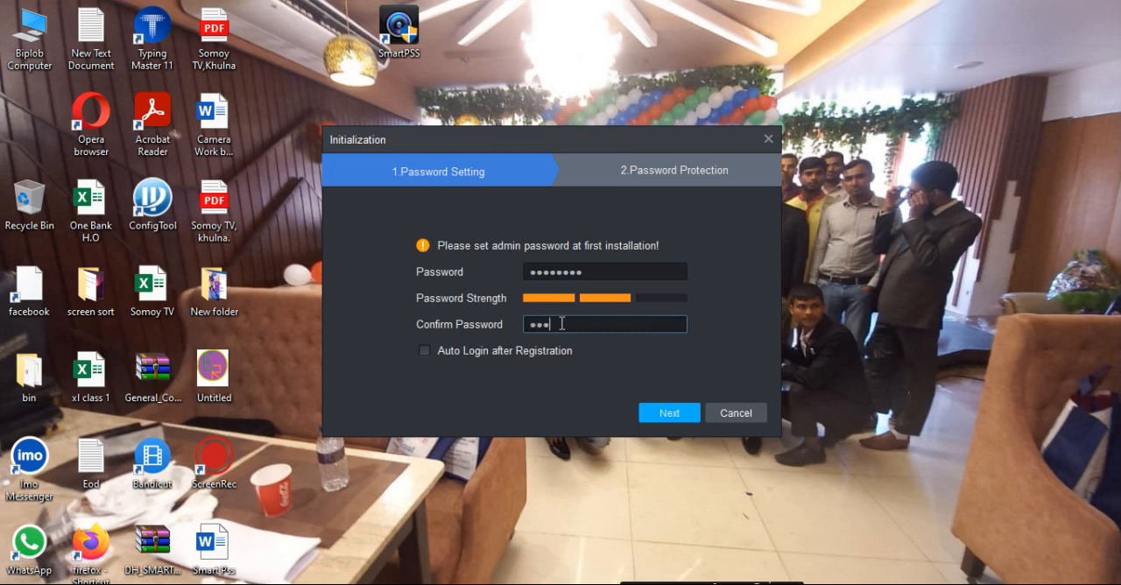
type("in1234")
left_click(425, 352)
left_click(426, 353)
left_click(426, 352)
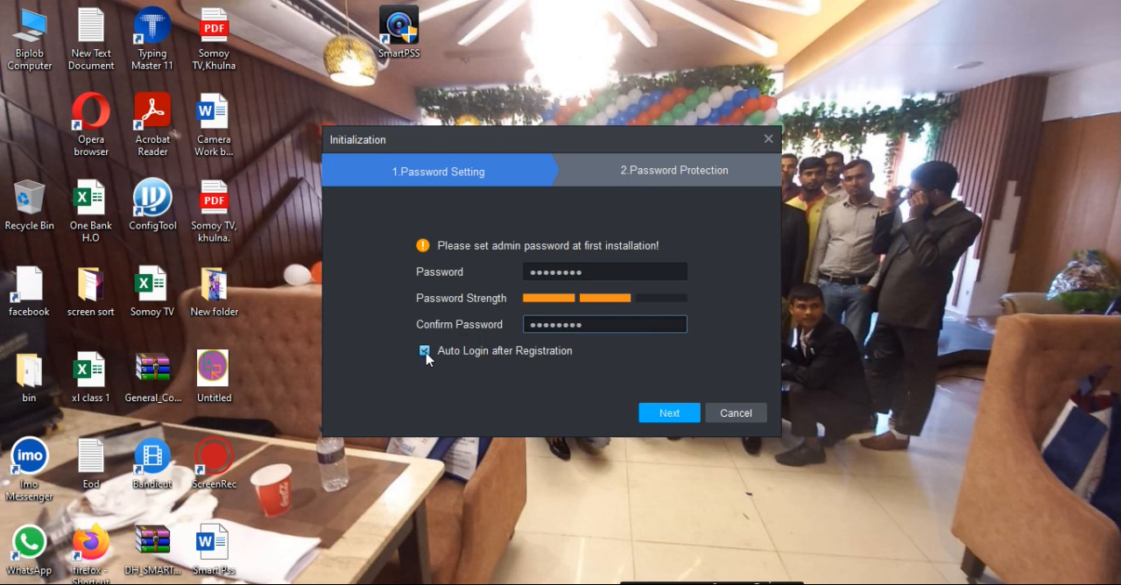
left_click(672, 416)
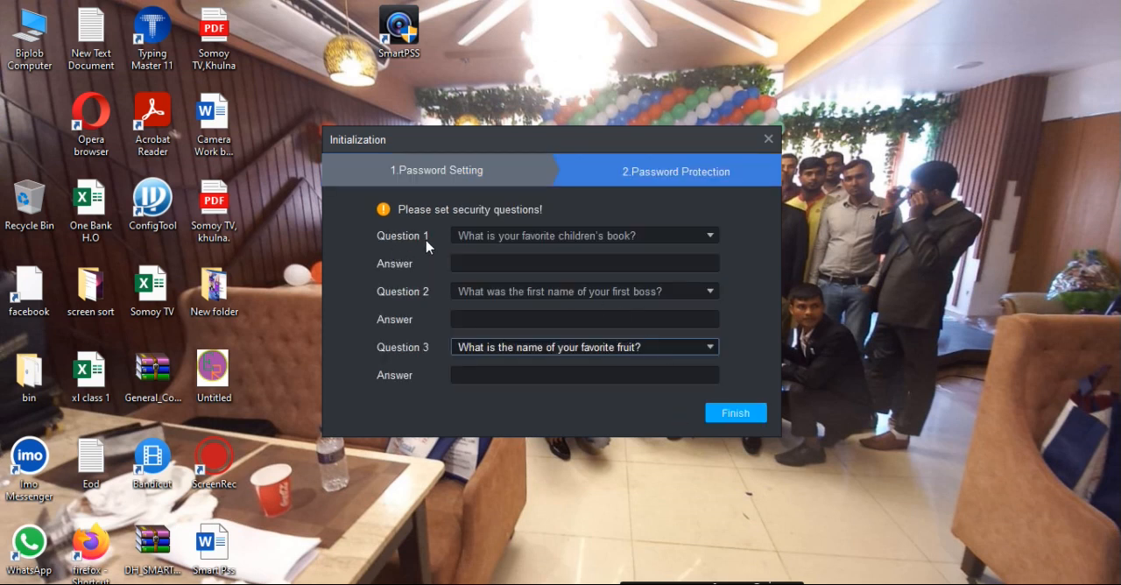
Fill in the answers to the three default security questions and finish the SmartPSS initialization
left_click(478, 266)
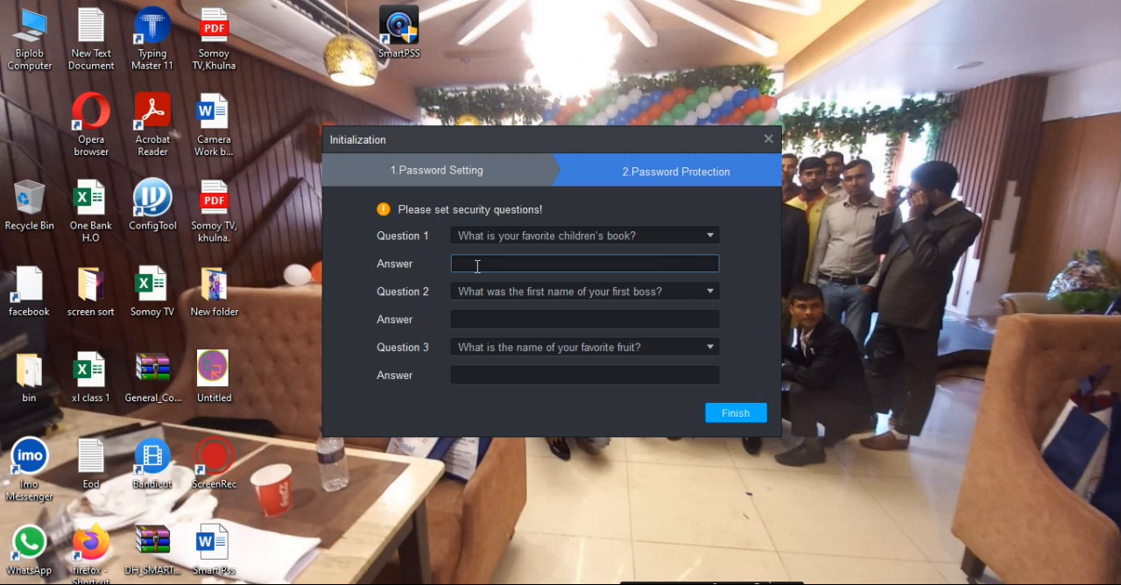
type("1")
left_click(539, 318)
type("1")
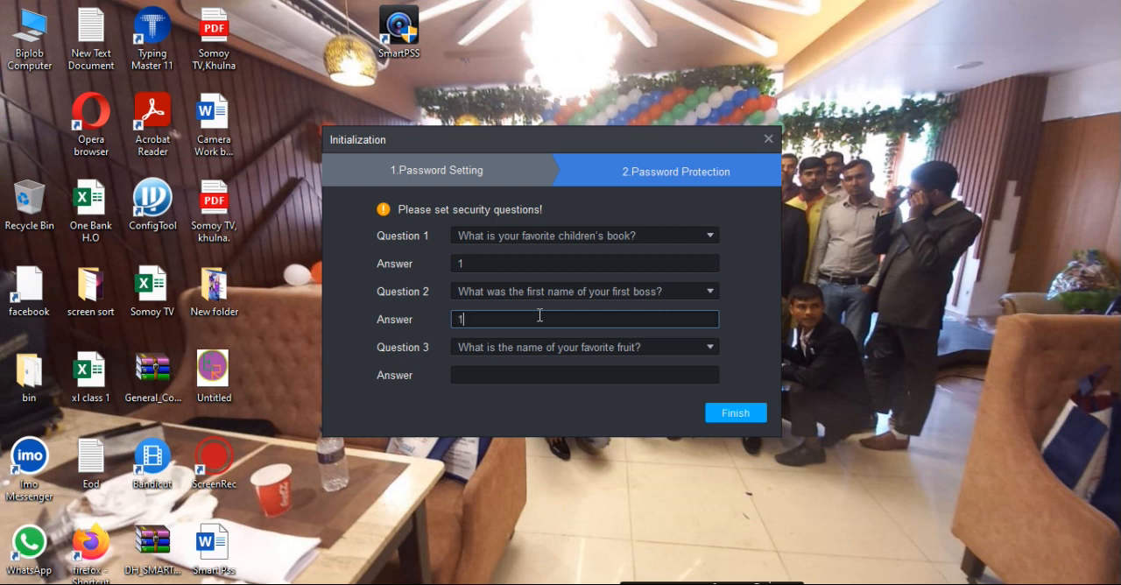
left_click(524, 376)
left_click(741, 418)
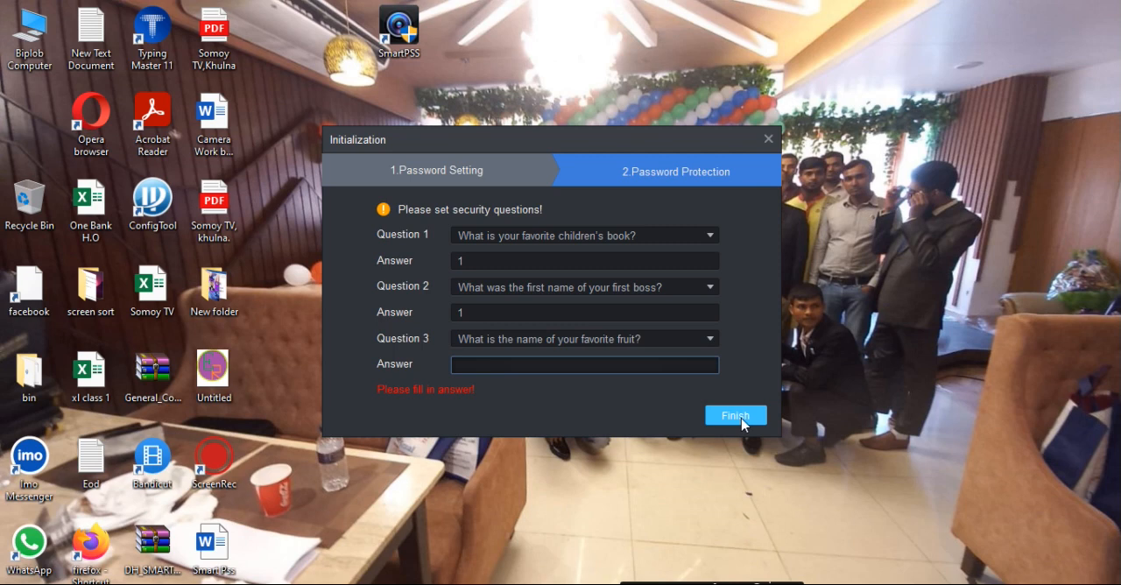
type("1")
left_click(736, 416)
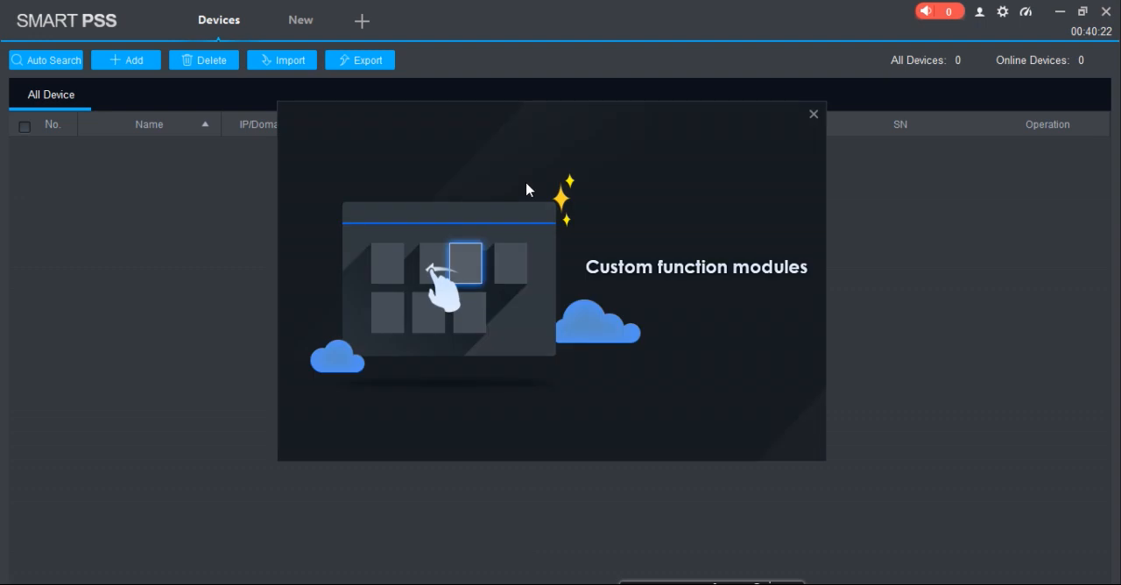
Dismiss the custom function modules introduction, close the Devices page and view the function modules on the New page
left_click(814, 115)
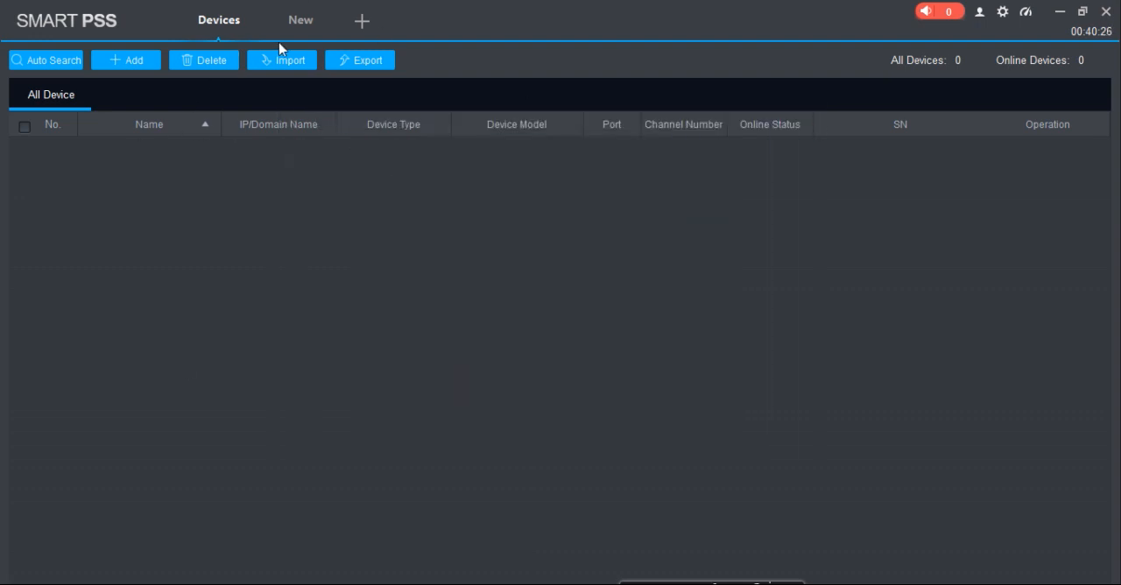
left_click(251, 7)
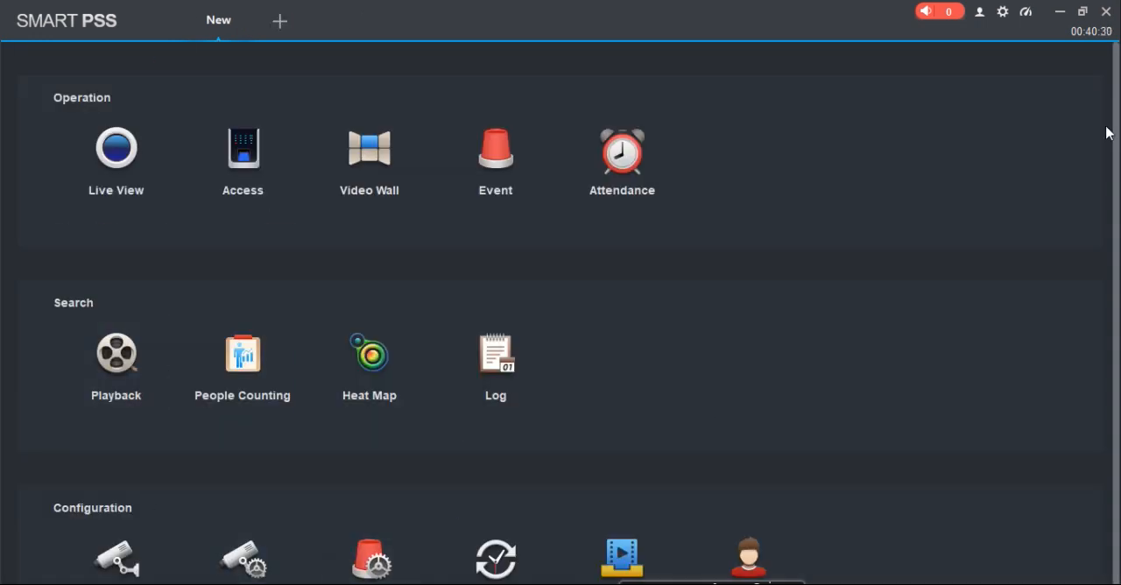
left_click_drag(1118, 144, 1118, 208)
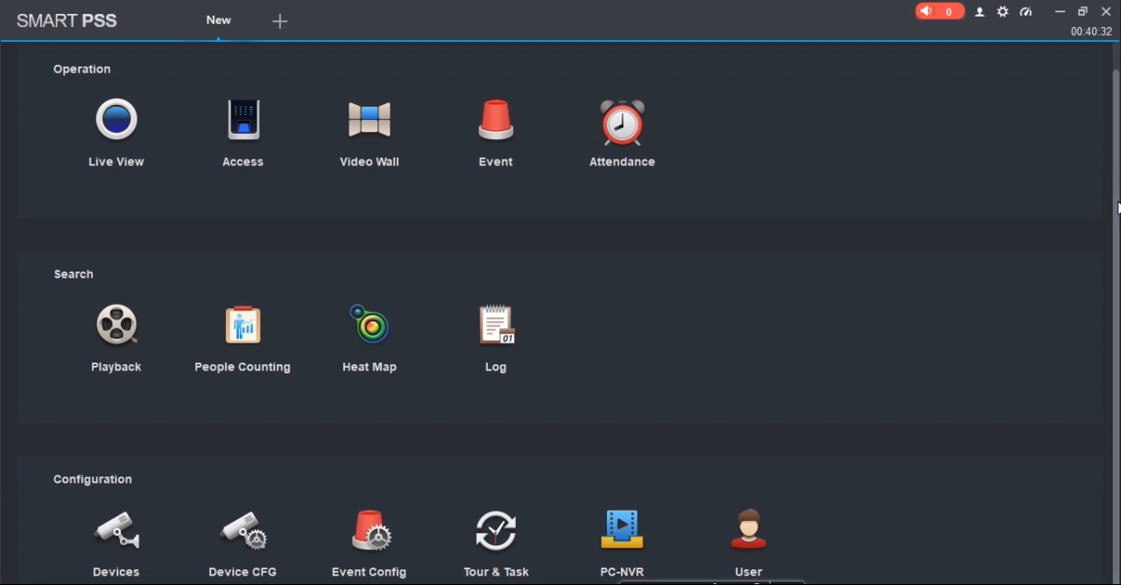